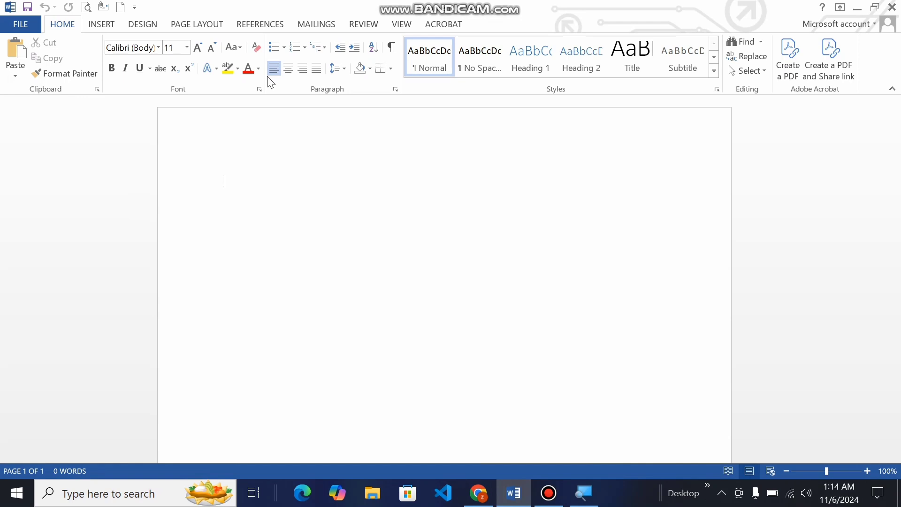
# - Generate sample paragraphs in the blank document with =rand()
pyautogui.write('=rand')
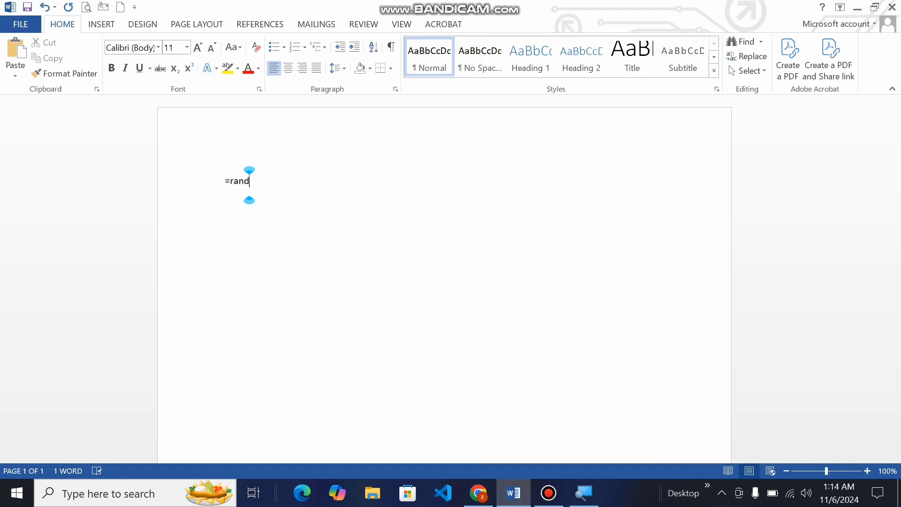
pyautogui.write('()')
pyautogui.press('Return')
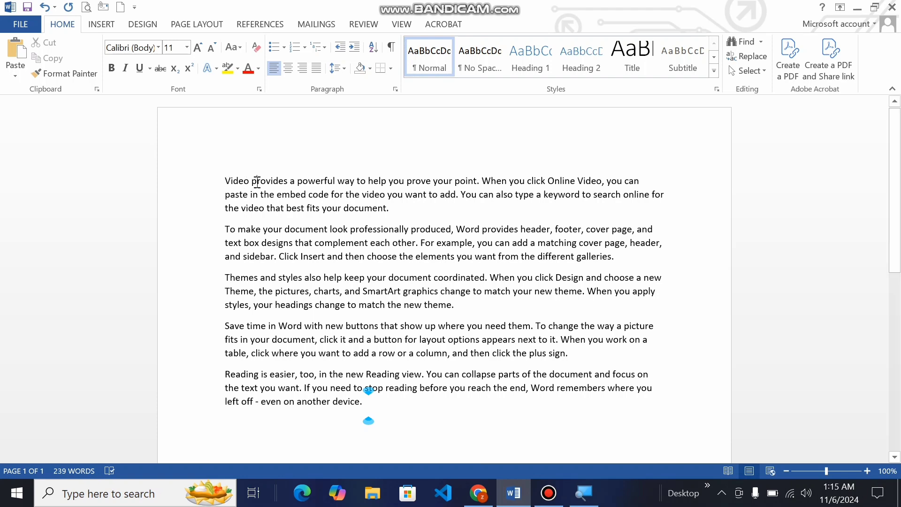
# - Delete all the sample text except the first word "Video"
pyautogui.moveTo(257, 182); pyautogui.dragTo(263, 215)
pyautogui.click(289, 258)
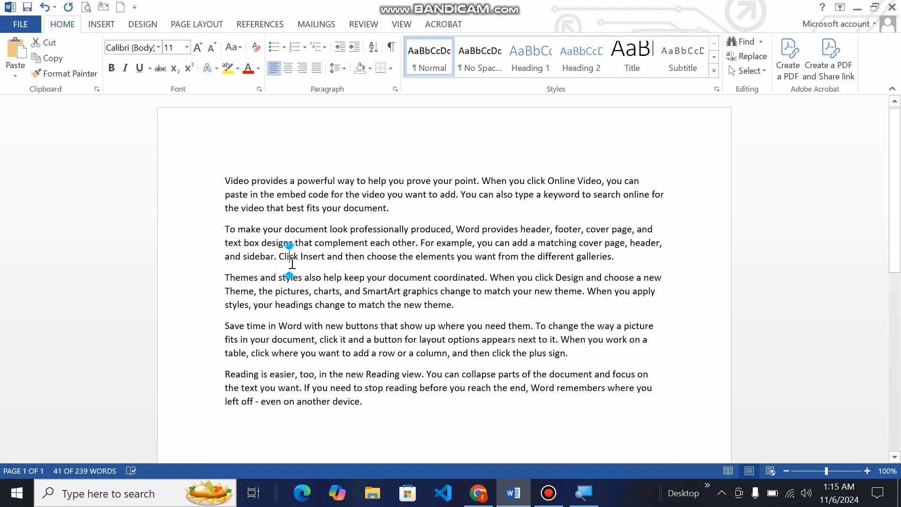
pyautogui.click(252, 181)
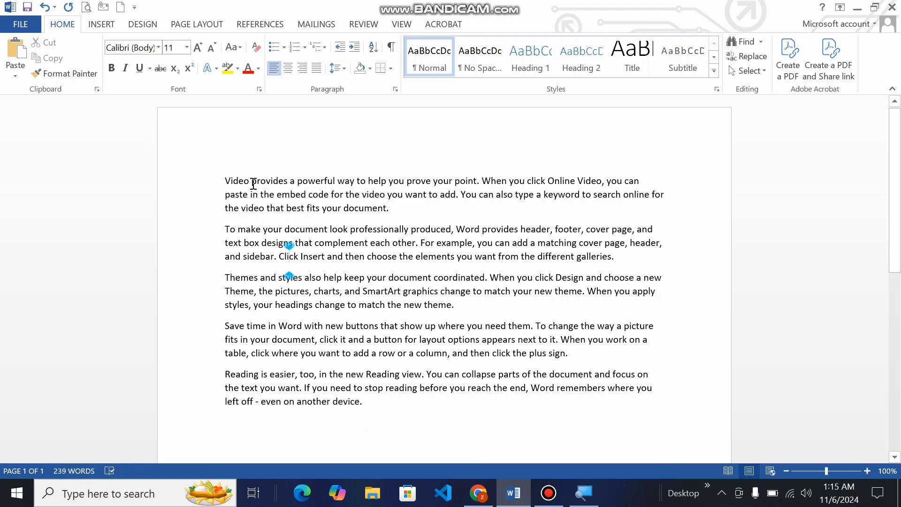
pyautogui.click(370, 374)
pyautogui.moveTo(252, 182); pyautogui.dragTo(367, 414)
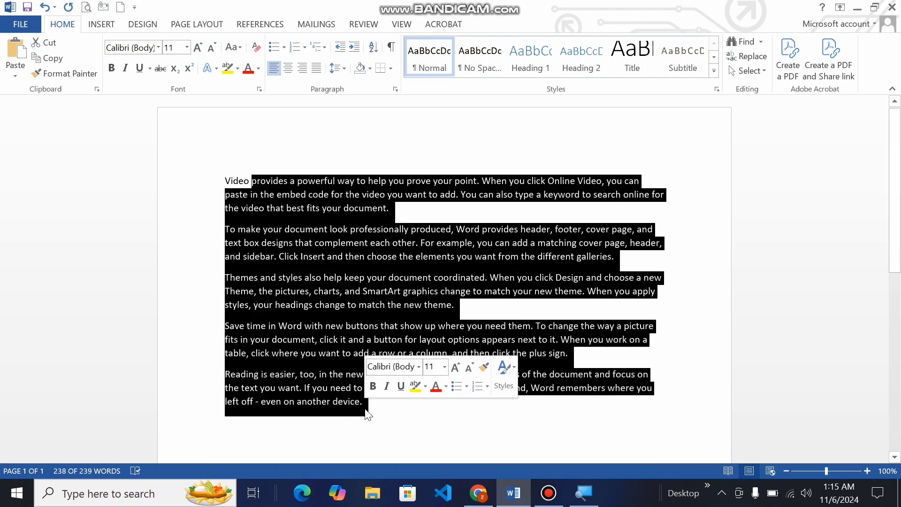
pyautogui.press('Delete')
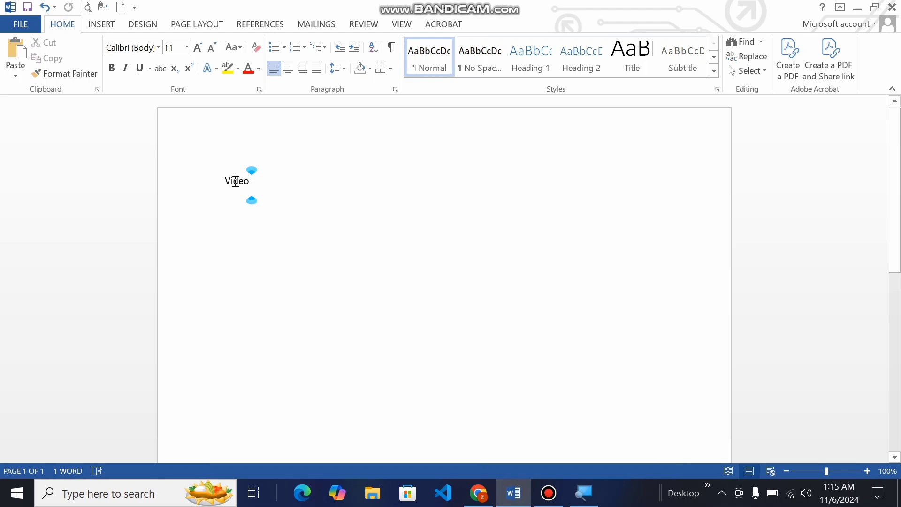
# - Center the word "Video" and switch it to right alignment
pyautogui.doubleClick(235, 181)
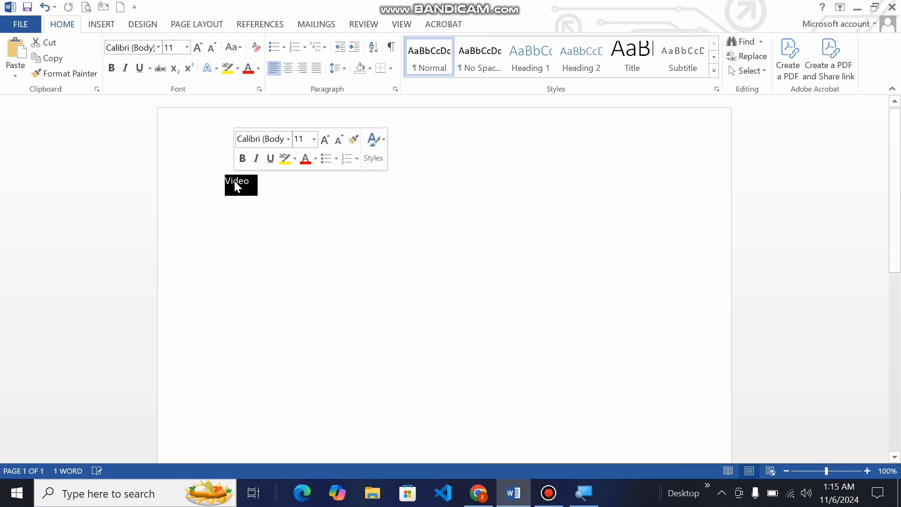
pyautogui.click(274, 197)
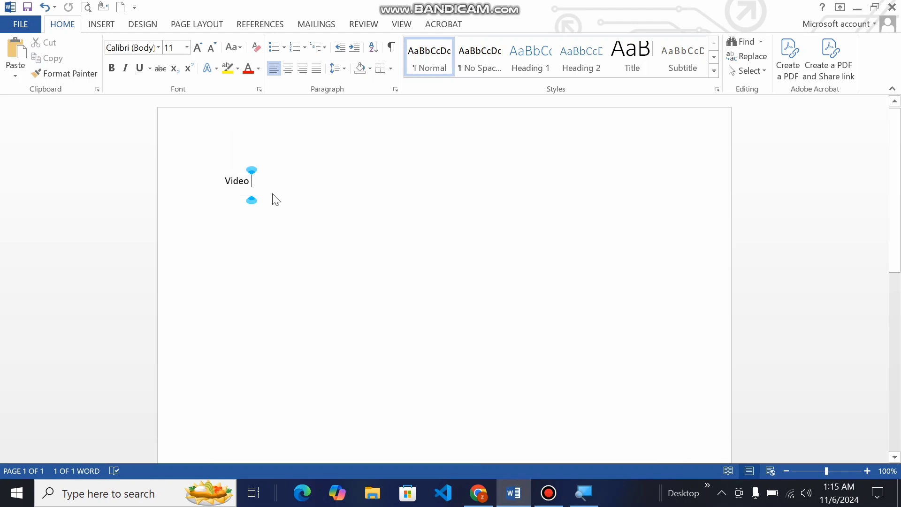
pyautogui.doubleClick(232, 183)
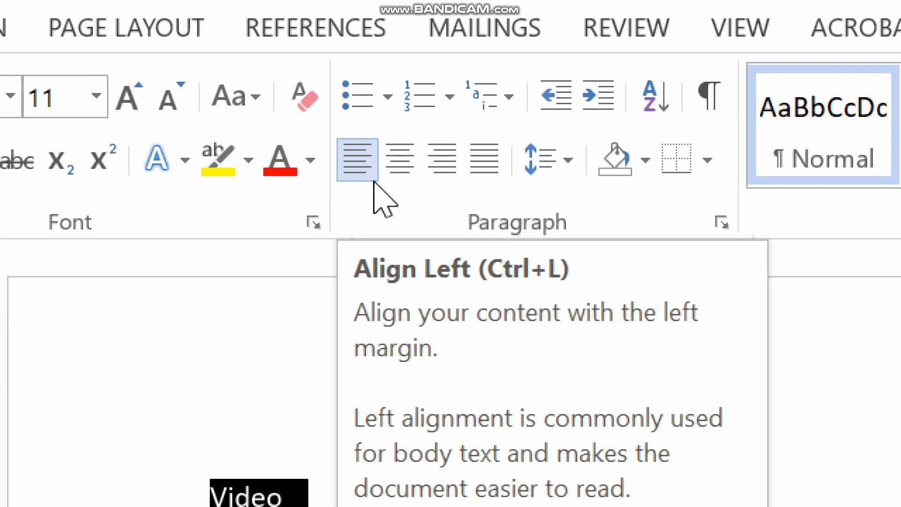
pyautogui.click(405, 173)
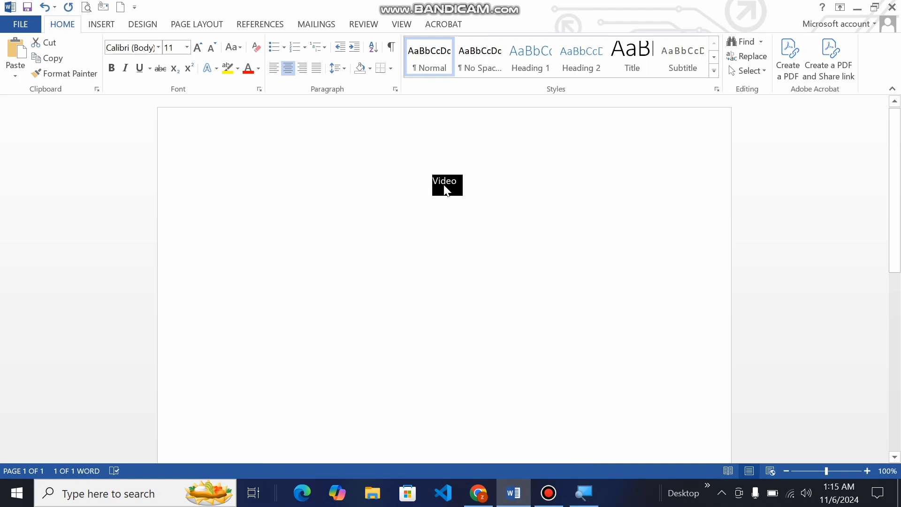
pyautogui.click(304, 71)
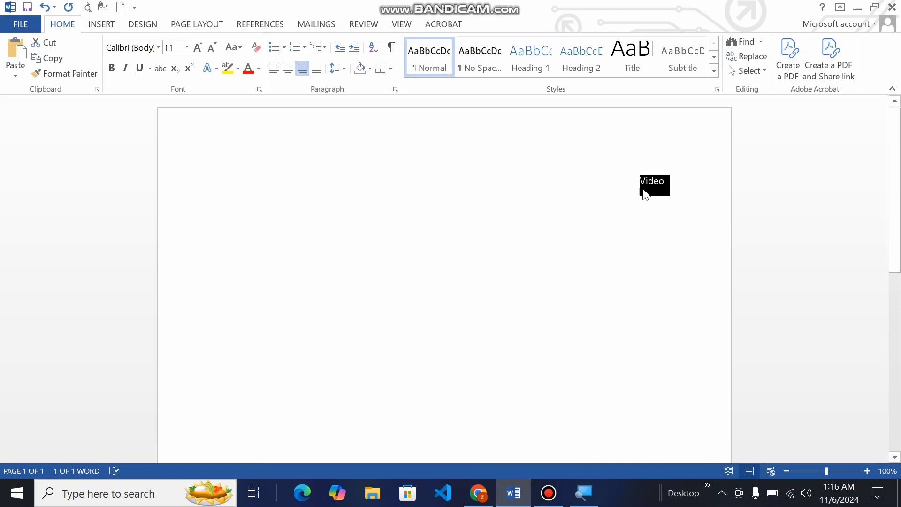
# - Extend the right-aligned line to read "Video is the moving pictures"
pyautogui.click(662, 190)
pyautogui.write('is')
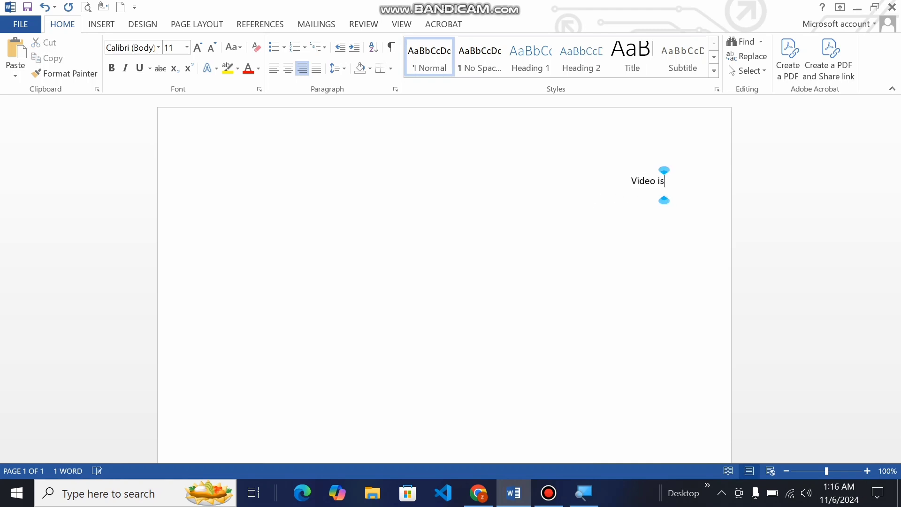
pyautogui.write(' the ')
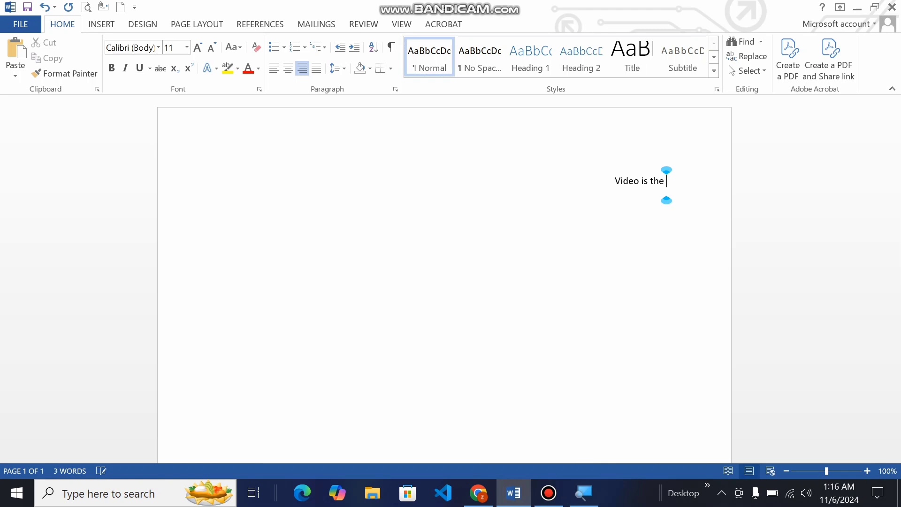
pyautogui.write('moving pi')
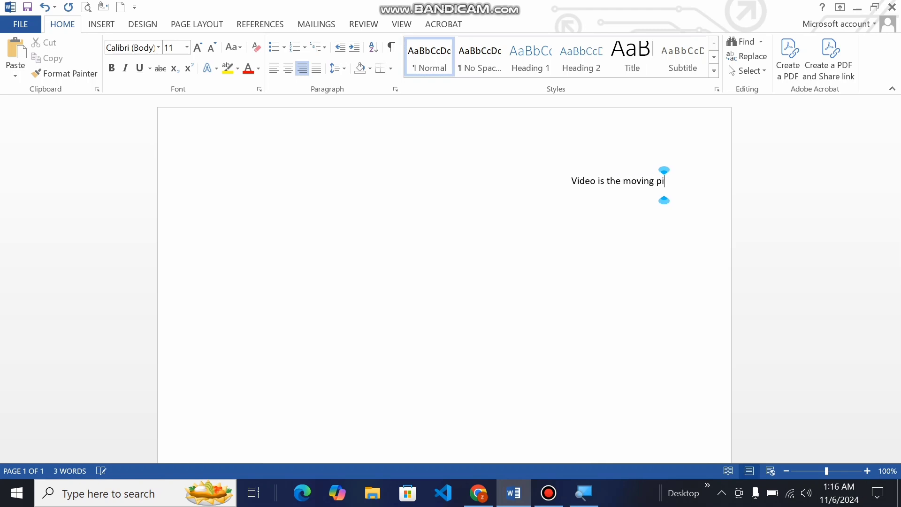
pyautogui.write('ctures')
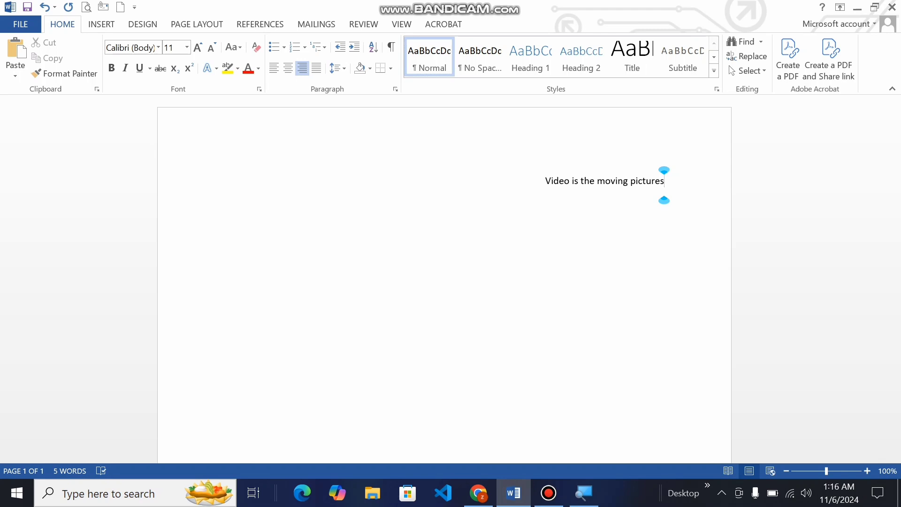
# - Add four paragraphs of random filler letters below the line "Video is the moving pictures"
pyautogui.press('Return')
pyautogui.write('jdjdhjfhsdjfsdhjfsdhfsdf')
pyautogui.press('Return')
pyautogui.write('sdf')
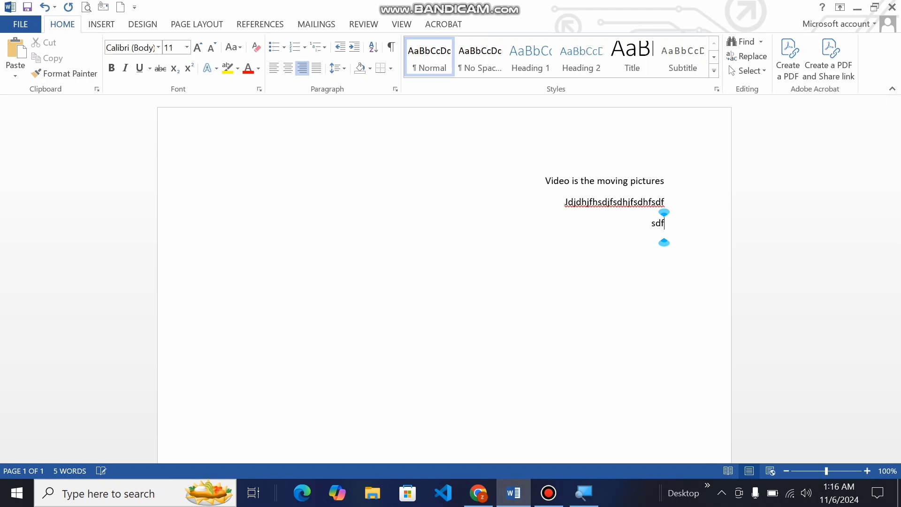
pyautogui.write('sdfsdfsdfsdfsdfsdf')
pyautogui.press('Return')
pyautogui.write('sdfsdfsdfsdfsd')
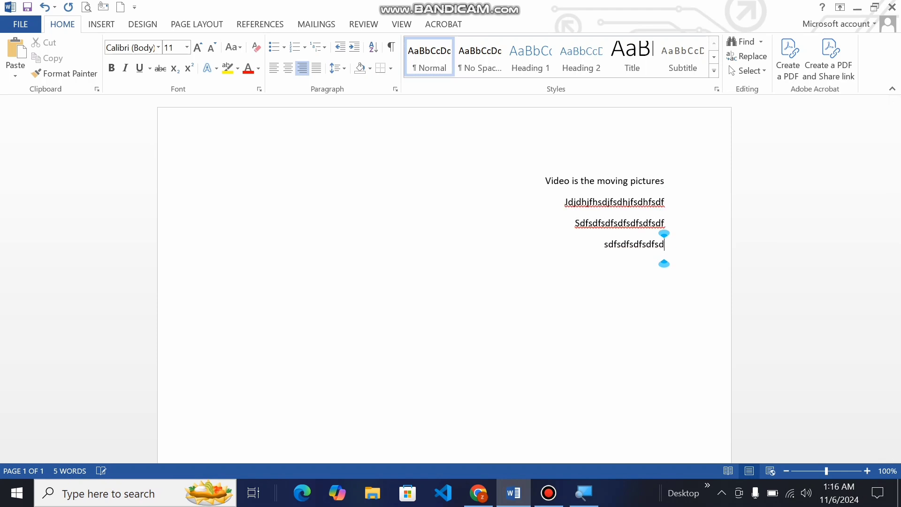
pyautogui.write('fsdfsdfsdfsdfsdfsd')
pyautogui.press('Return')
pyautogui.write('dfsdfsd')
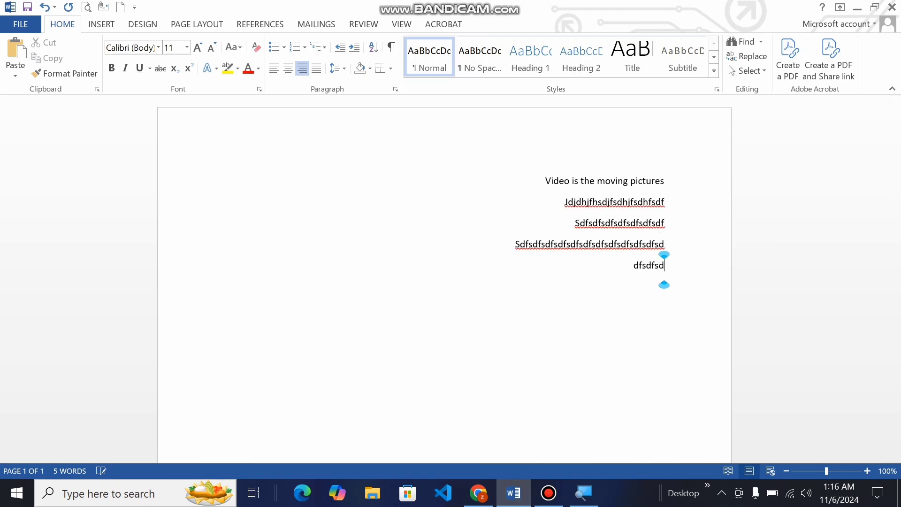
pyautogui.write('fsdfsdfsdfdfd')
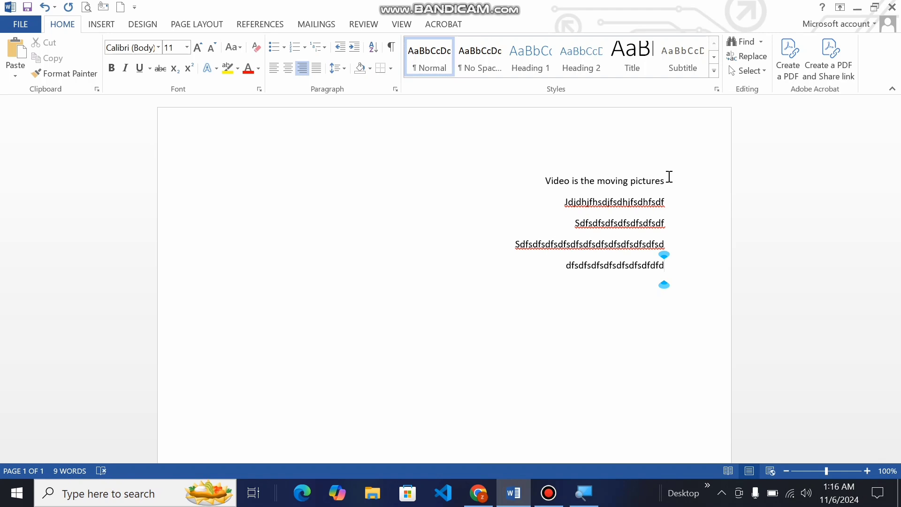
# - Undo the last filler characters and clear the whole document
pyautogui.hotkey('ctrl', 'z')
pyautogui.hotkey('ctrl', 'z')
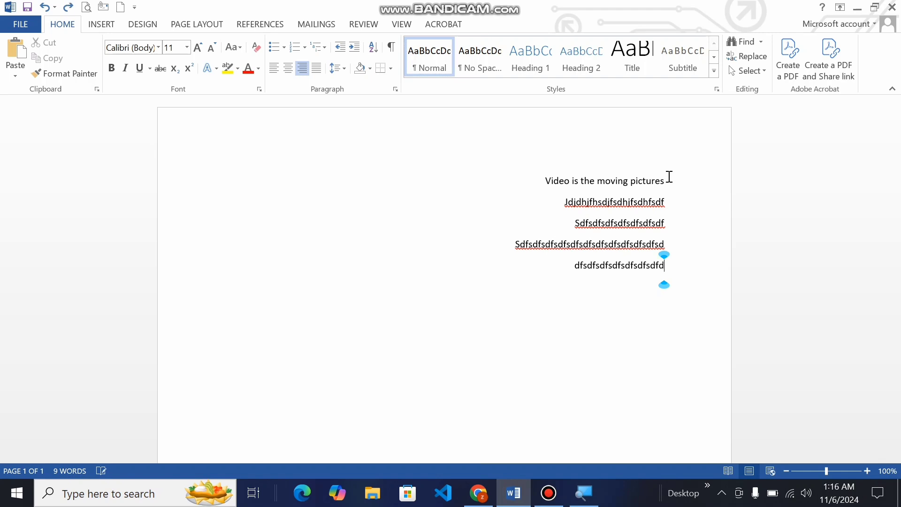
pyautogui.hotkey('ctrl', 'a')
pyautogui.press('Delete')
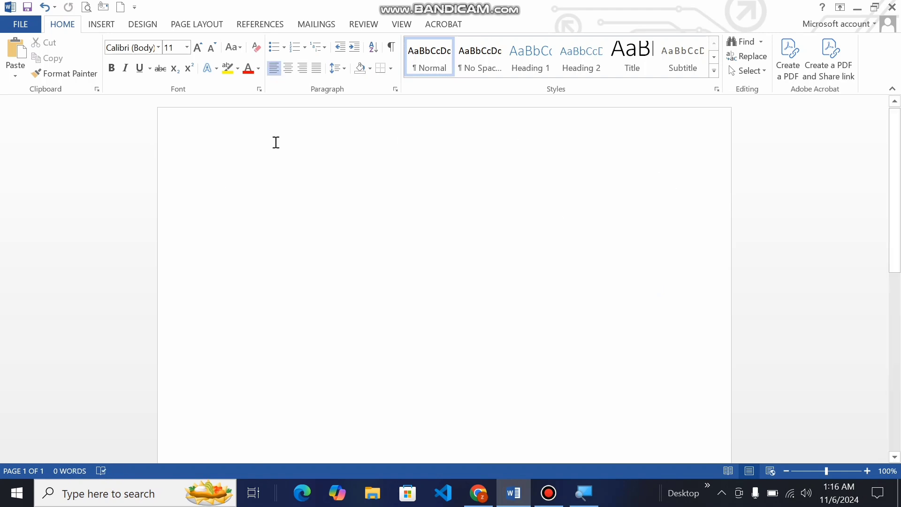
# - Enter the word "Video" at the start of the empty document
pyautogui.write('Videa')
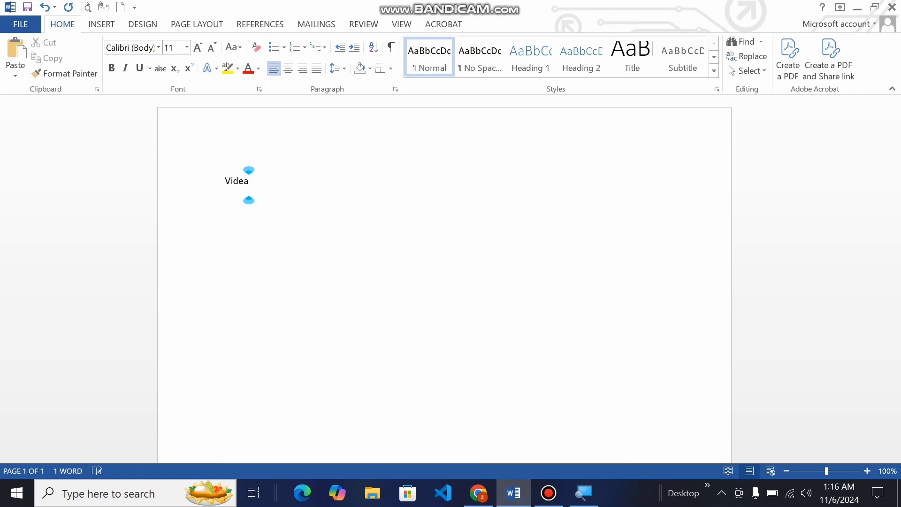
pyautogui.press('BackSpace')
pyautogui.write('o')
# - Switch the alignment of the word "Video" to center, right and back to left
pyautogui.doubleClick(233, 184)
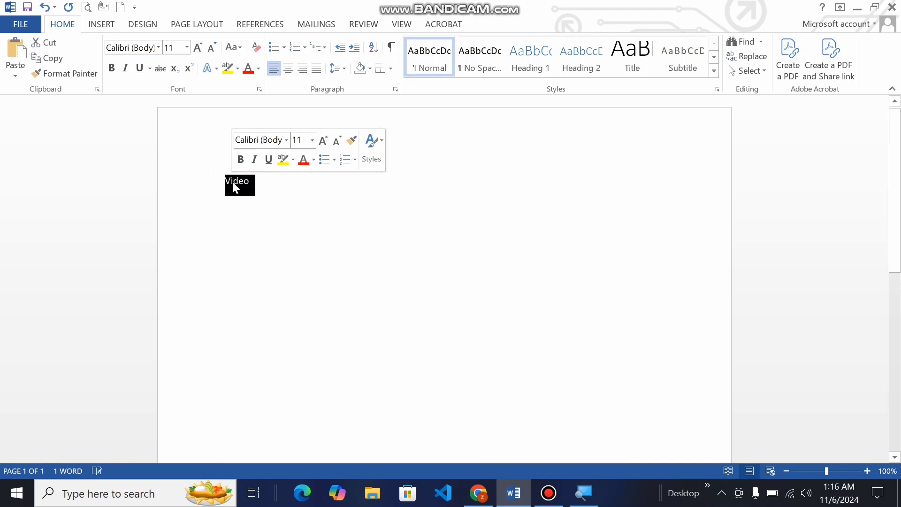
pyautogui.click(287, 72)
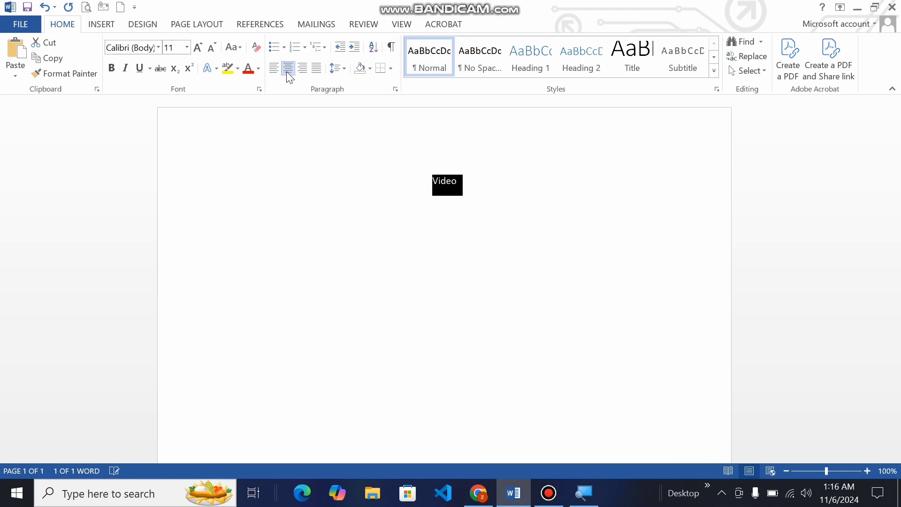
pyautogui.click(303, 71)
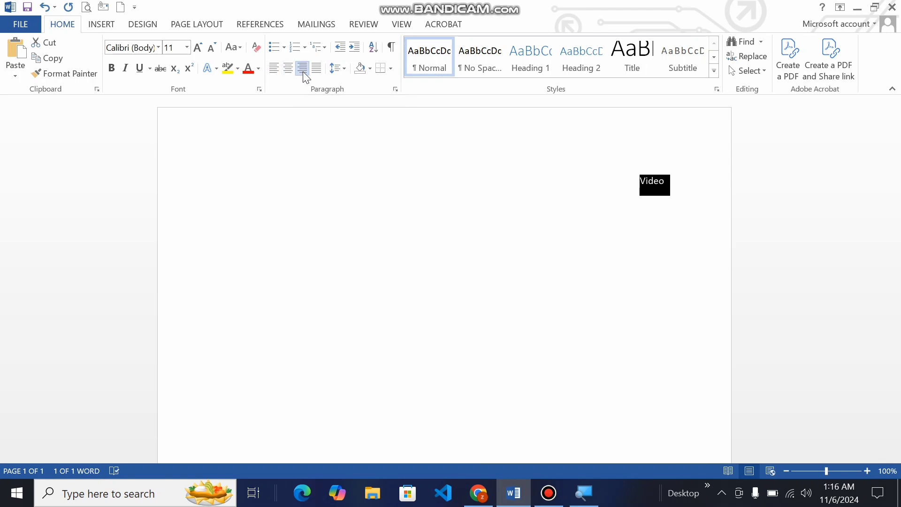
pyautogui.click(278, 74)
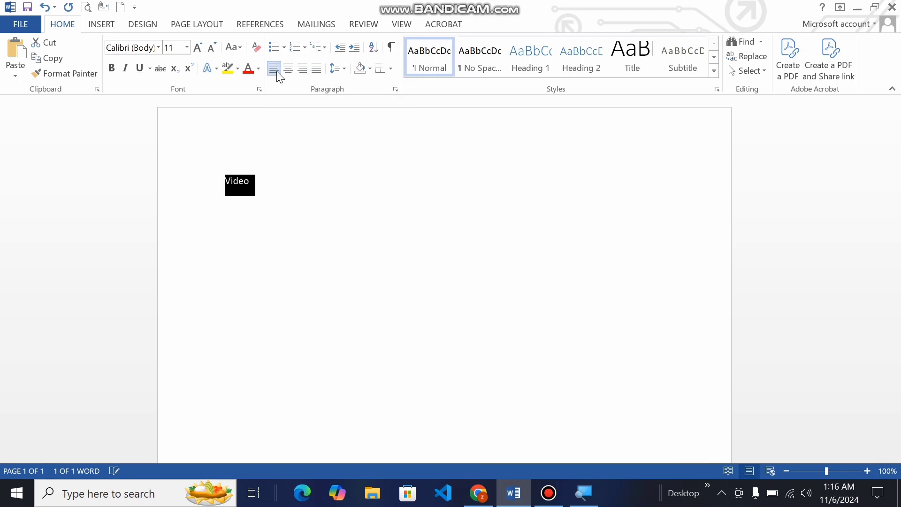
# - Reselect the word "Video" and repeat the center, right and left alignment sequence on it
pyautogui.click(267, 185)
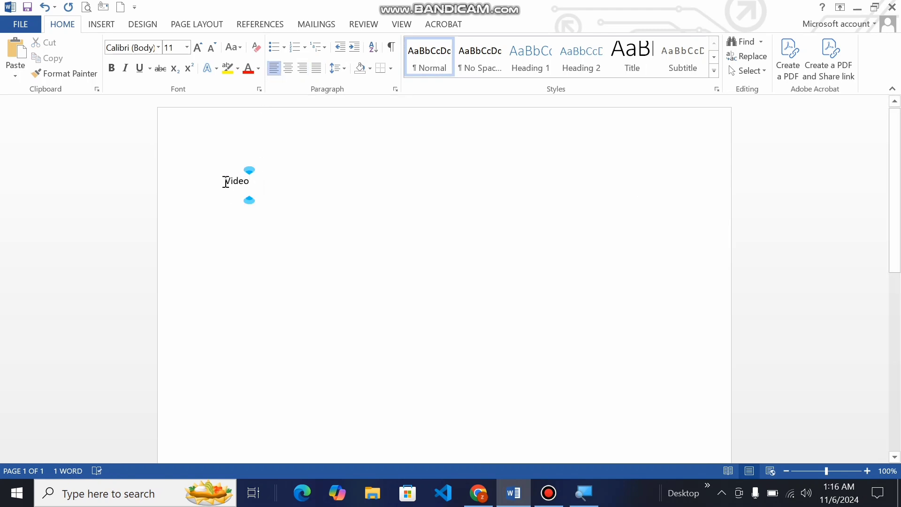
pyautogui.moveTo(225, 182); pyautogui.dragTo(253, 187)
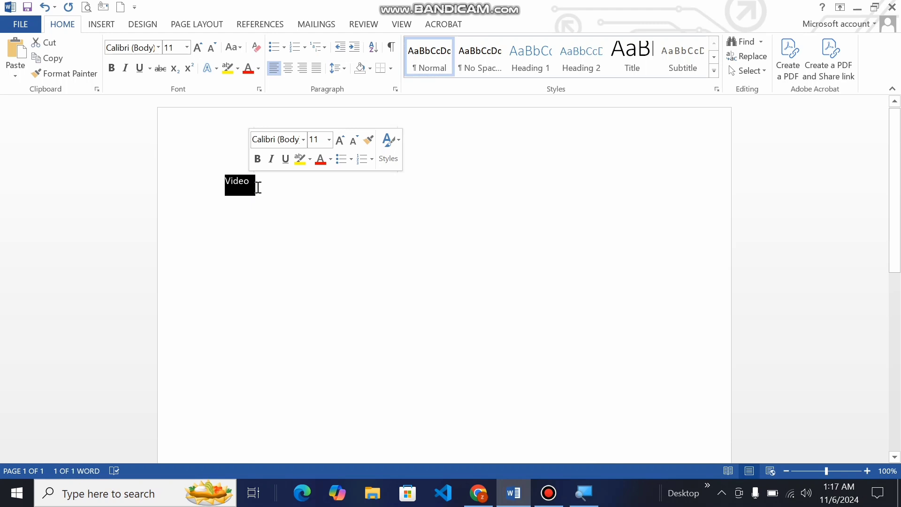
pyautogui.click(287, 71)
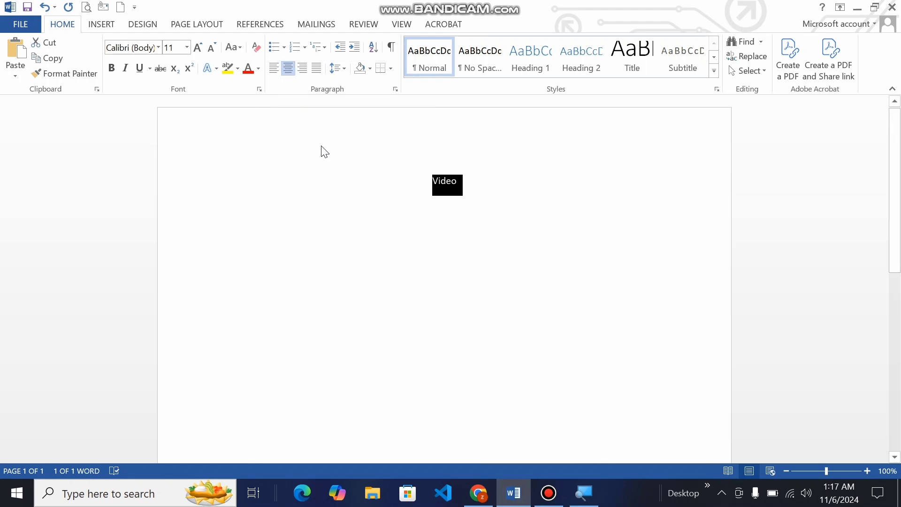
pyautogui.hotkey('ctrl', 'r')
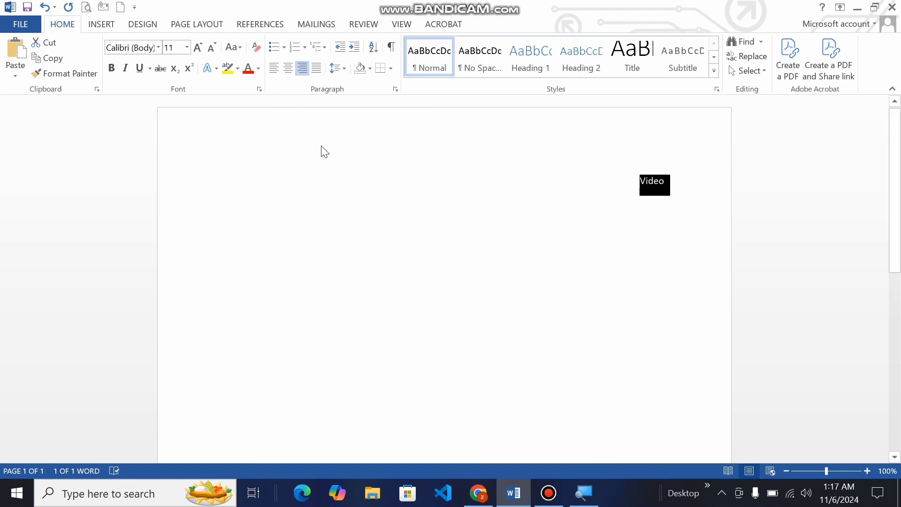
pyautogui.hotkey('ctrl', 'l')
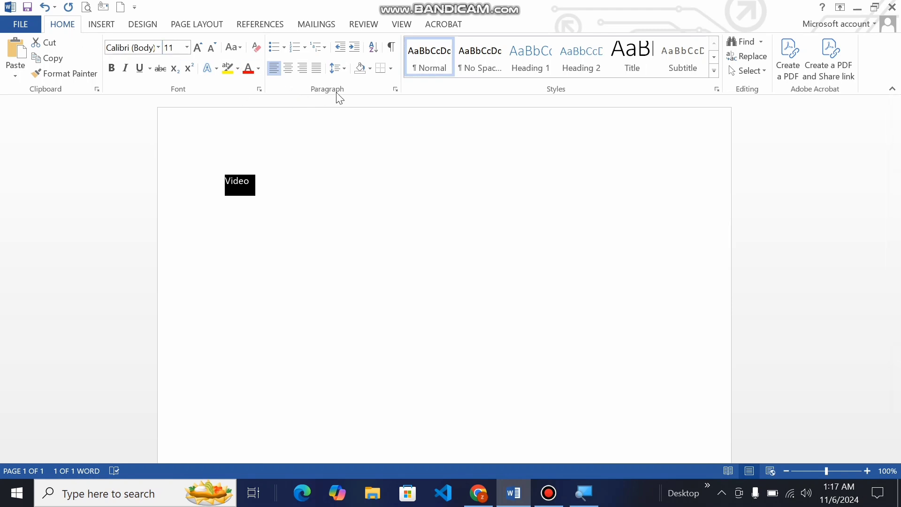
# - Replace the word "Video" with sample paragraphs generated by =rand()
pyautogui.press('BackSpace')
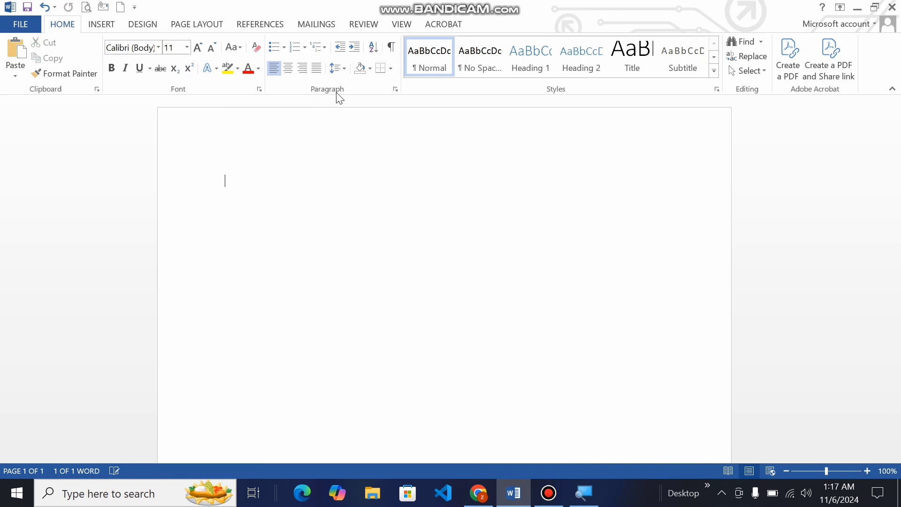
pyautogui.write('=ra')
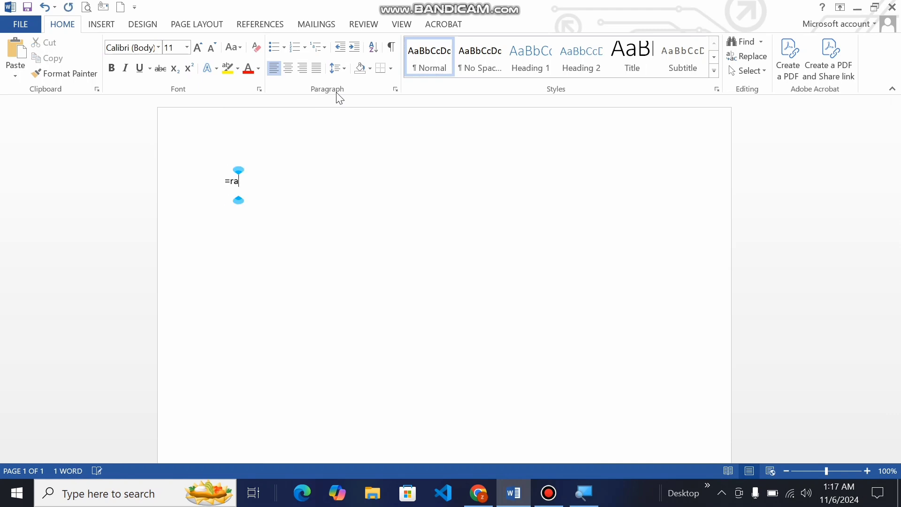
pyautogui.write('nd()')
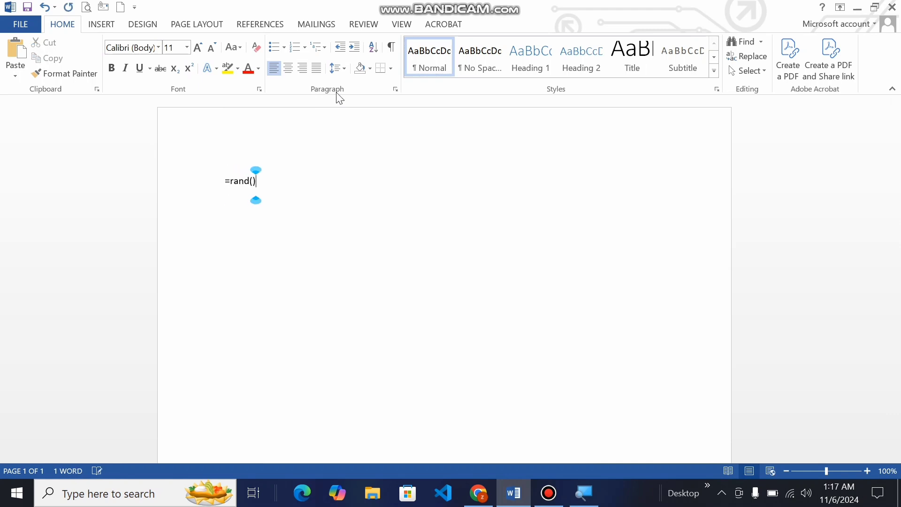
pyautogui.press('Return')
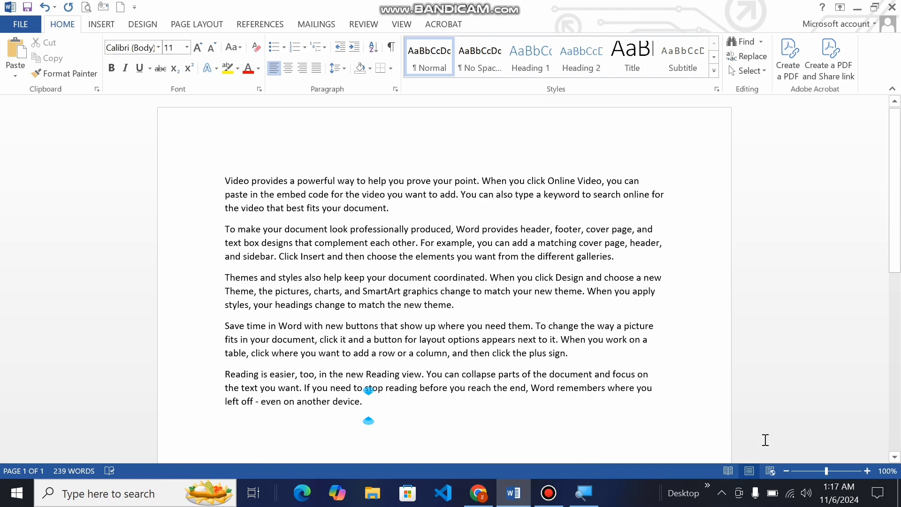
# - Set the zoom to 110% and examine where the lines of the left-aligned paragraphs start and end
pyautogui.click(868, 471)
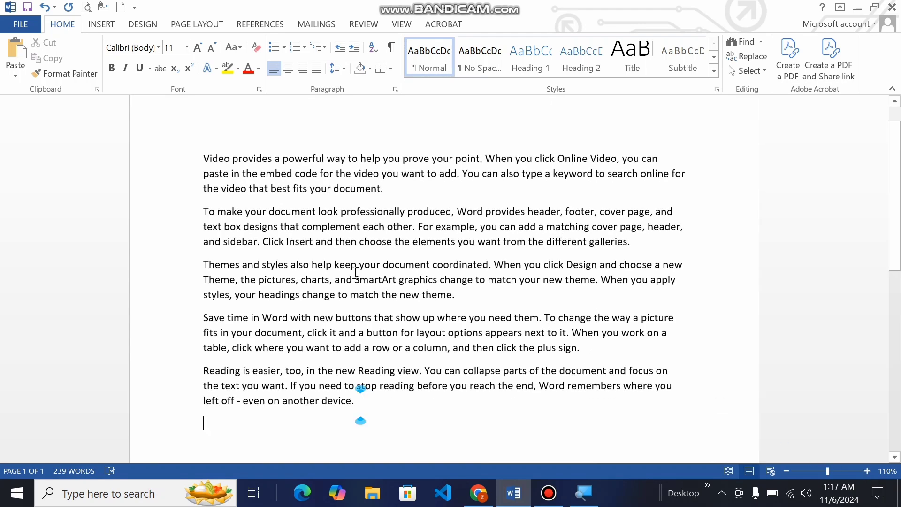
pyautogui.moveTo(205, 156); pyautogui.dragTo(209, 225)
pyautogui.click(224, 245)
pyautogui.doubleClick(654, 159)
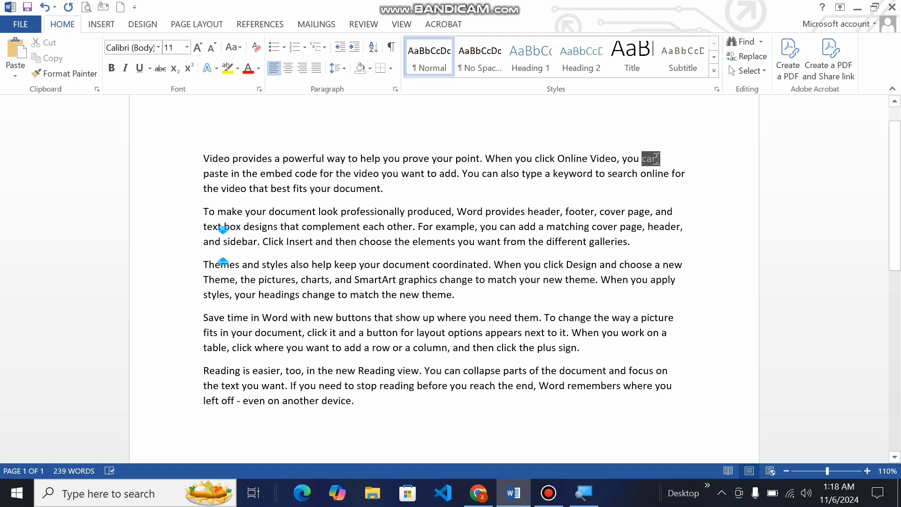
pyautogui.doubleClick(678, 172)
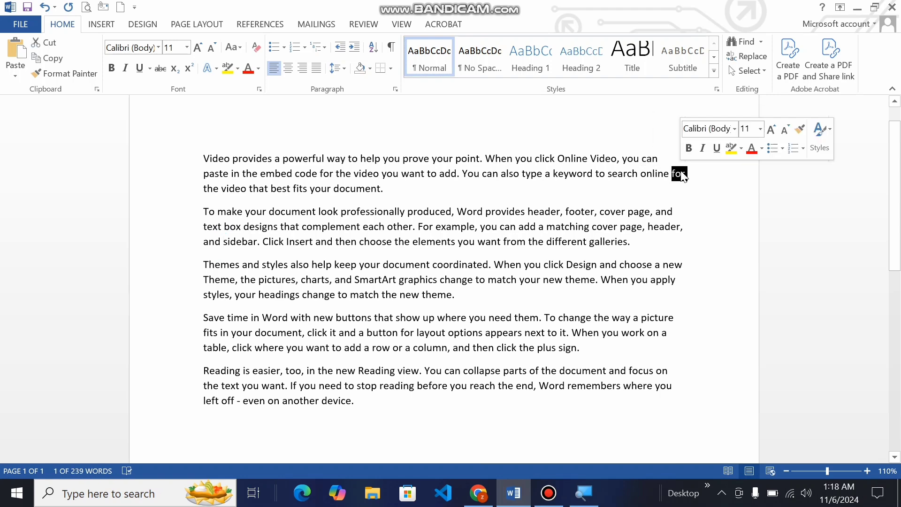
pyautogui.doubleClick(368, 190)
pyautogui.click(660, 206)
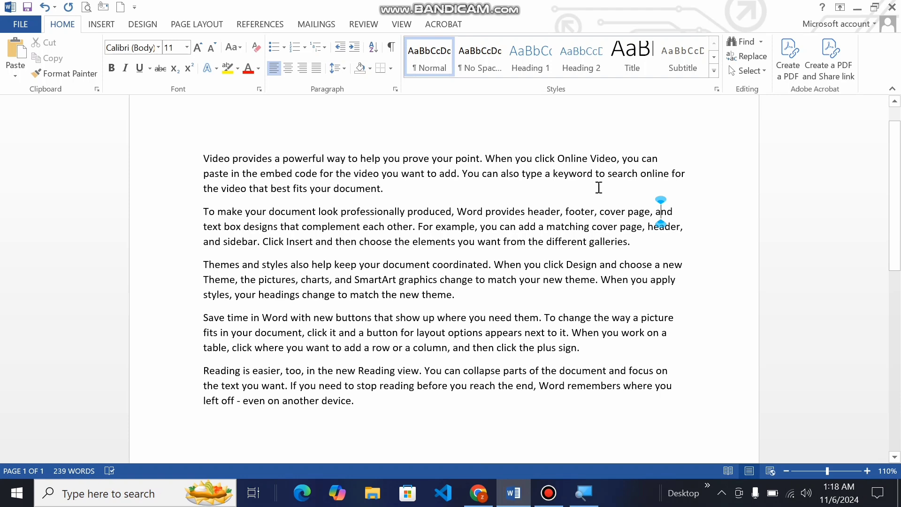
# - Select all the sample paragraphs and apply justified alignment to them
pyautogui.click(203, 158)
pyautogui.moveTo(206, 159); pyautogui.dragTo(358, 380)
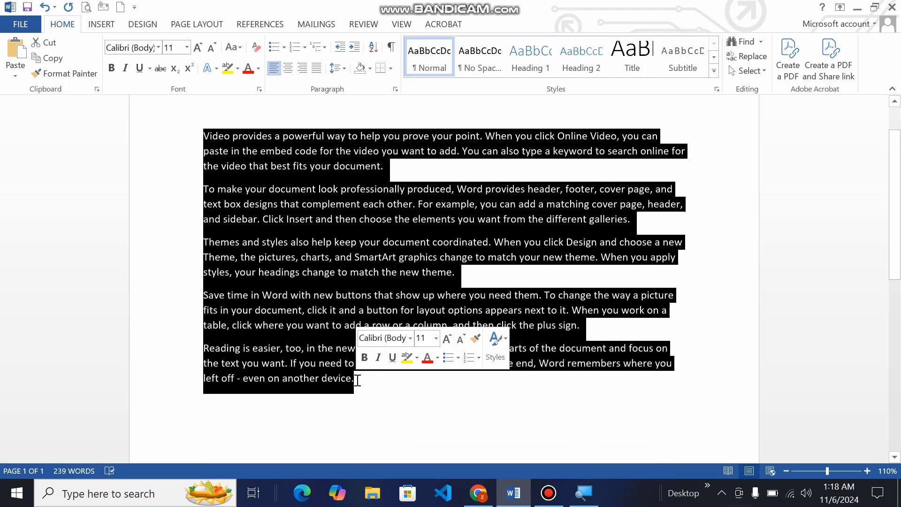
pyautogui.click(295, 193)
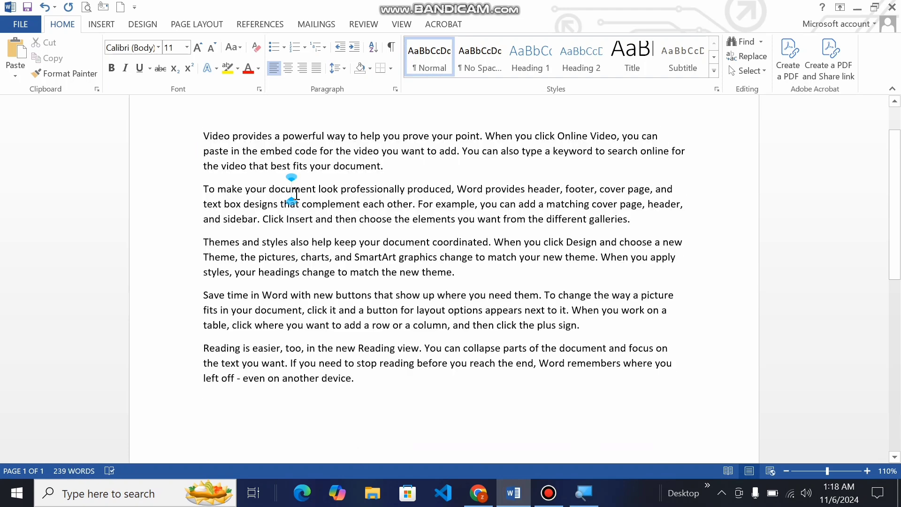
pyautogui.hotkey('ctrl', 'a')
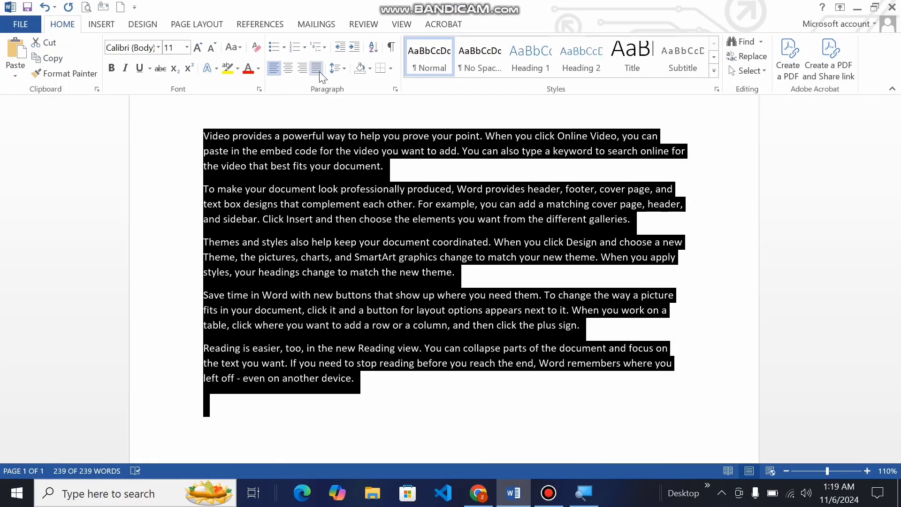
pyautogui.click(317, 71)
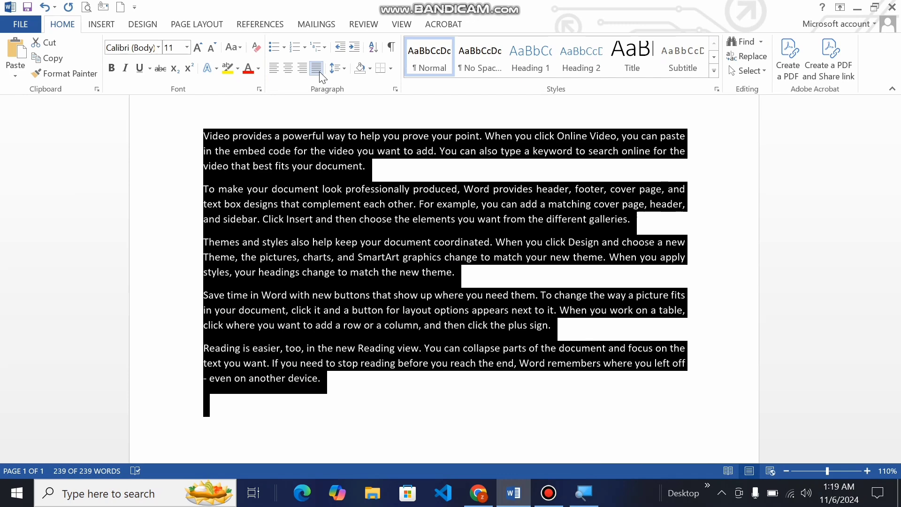
pyautogui.click(630, 205)
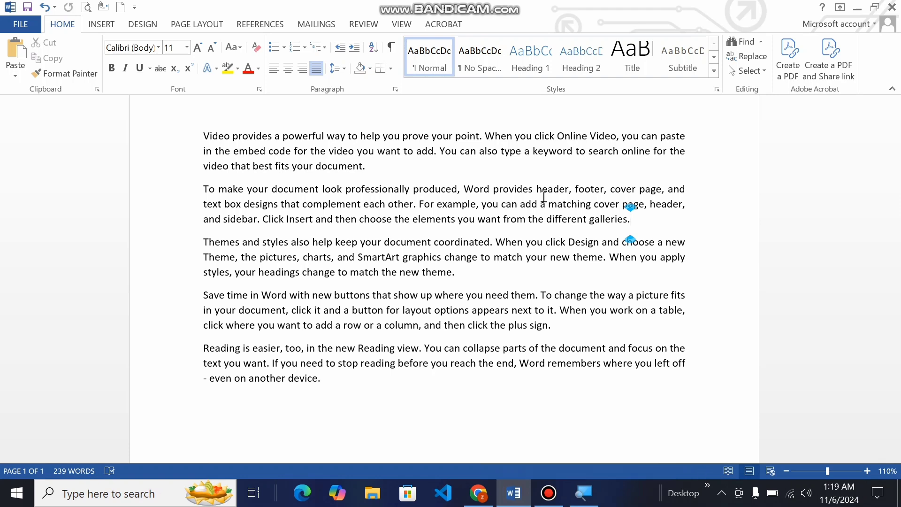
# - Reselect the whole text, apply Justify once more and clear the selection
pyautogui.hotkey('ctrl', 'a')
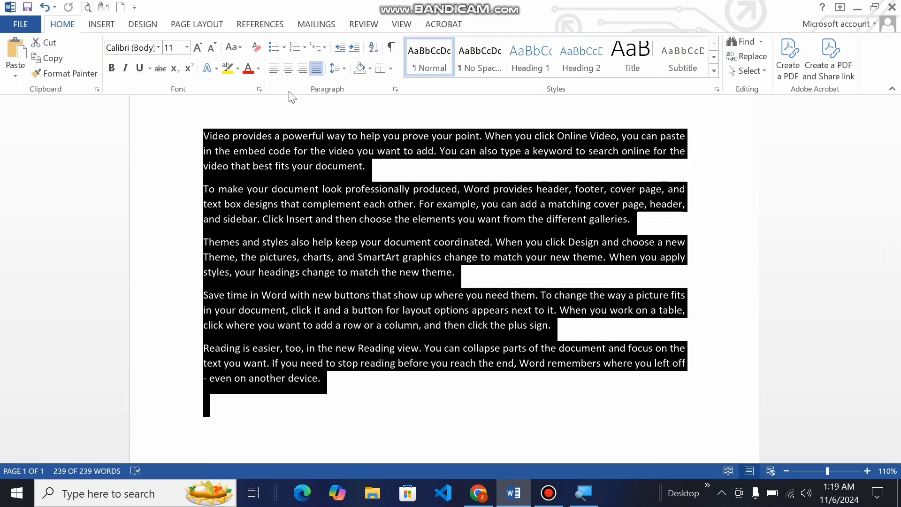
pyautogui.click(314, 72)
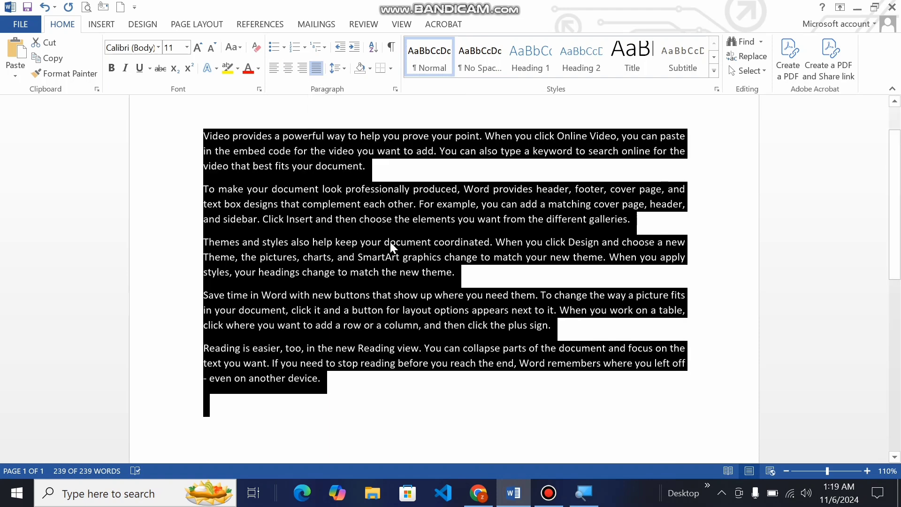
pyautogui.click(472, 394)
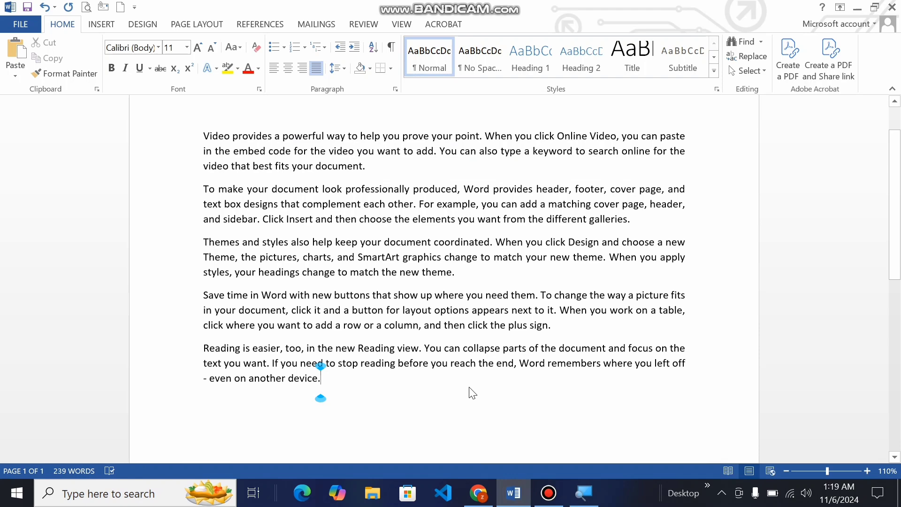
# - Switch the alignment of the whole text to right, left, right, center and finally justified
pyautogui.hotkey('ctrl', 'a')
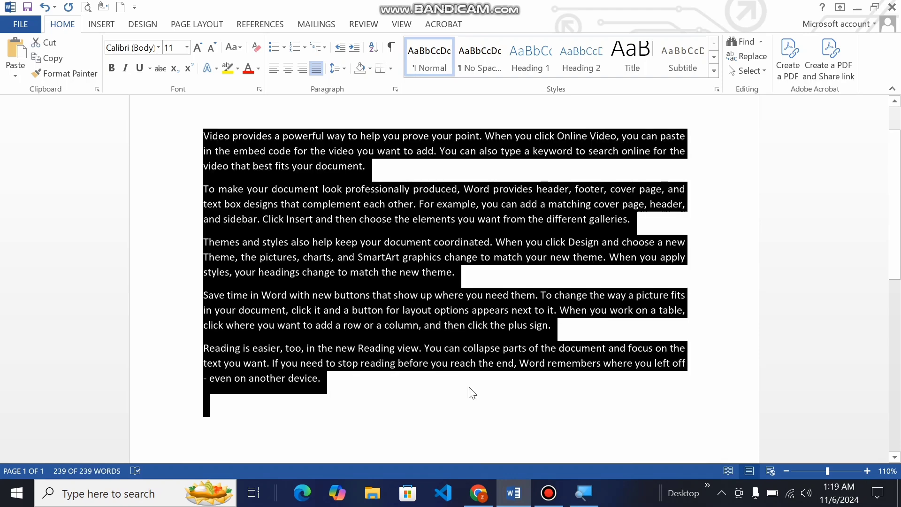
pyautogui.hotkey('ctrl', 'r')
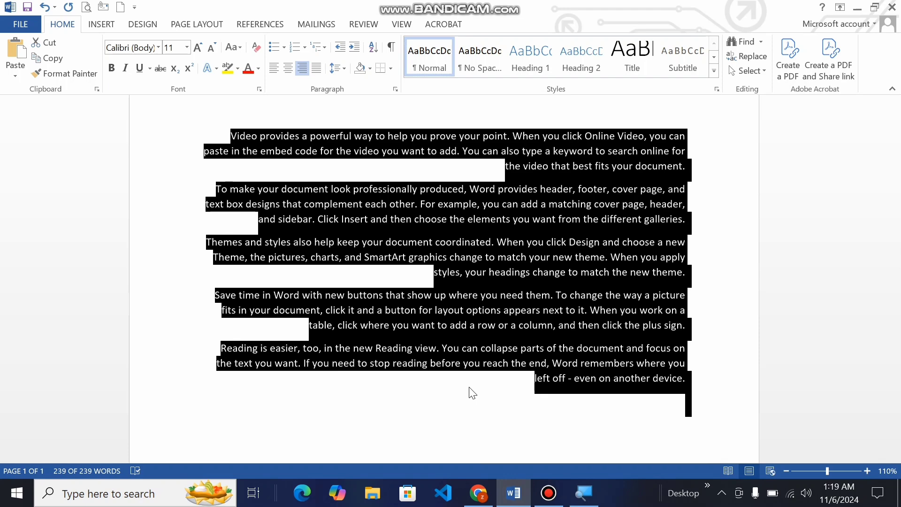
pyautogui.hotkey('ctrl', 'l')
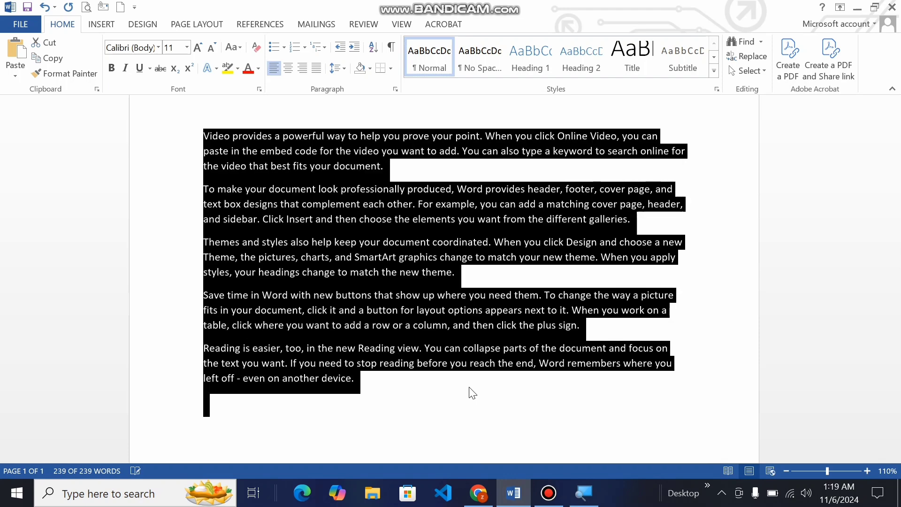
pyautogui.hotkey('ctrl', 'r')
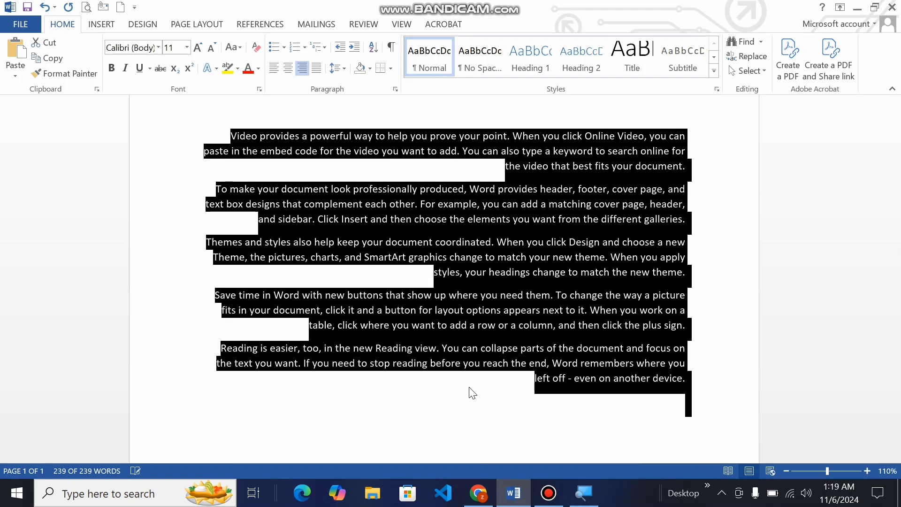
pyautogui.hotkey('ctrl', 'e')
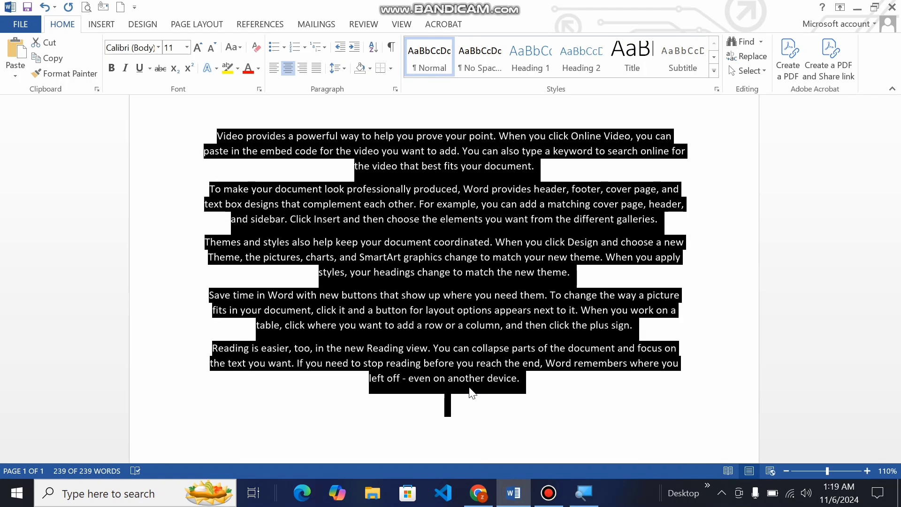
pyautogui.hotkey('ctrl', 'j')
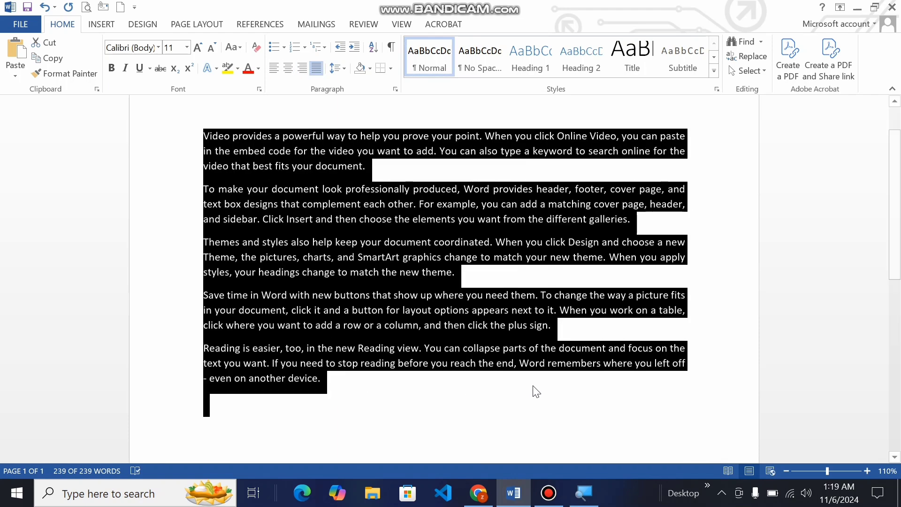
pyautogui.click(571, 382)
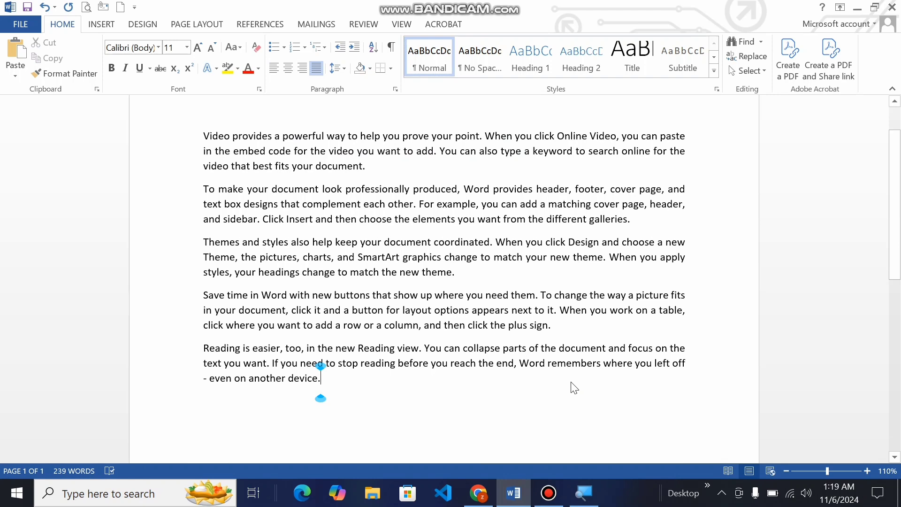